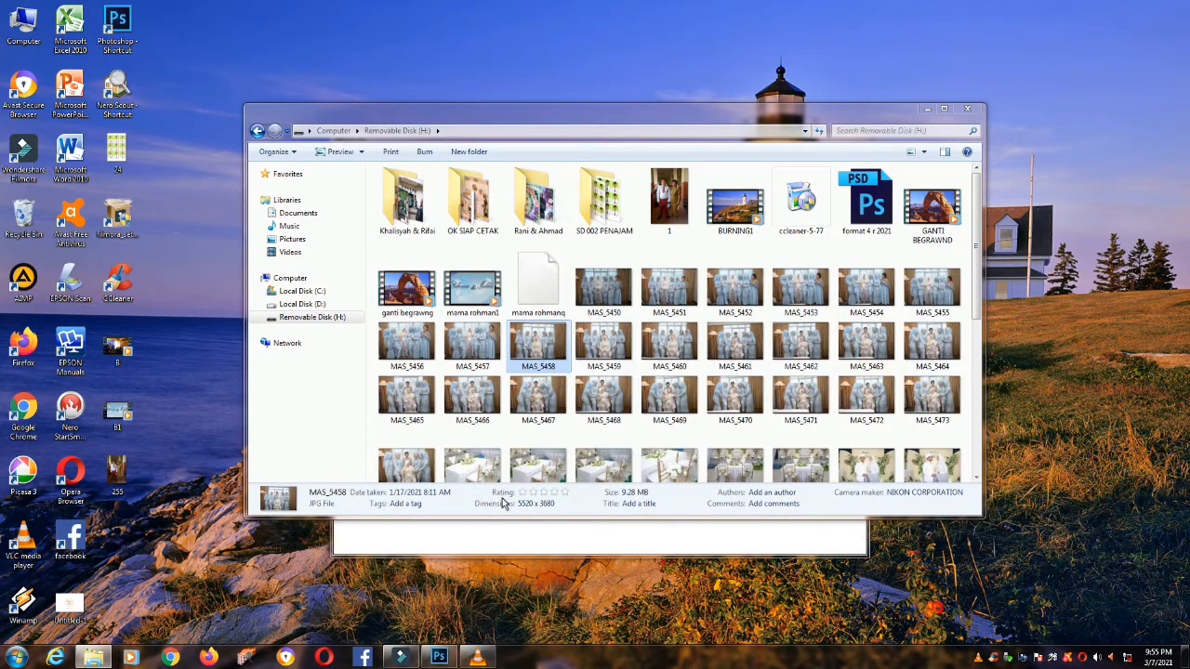
Open MAS_5458.JPG from Removable Disk (H:) in Photoshop and undock it as a floating document window
click(536, 349)
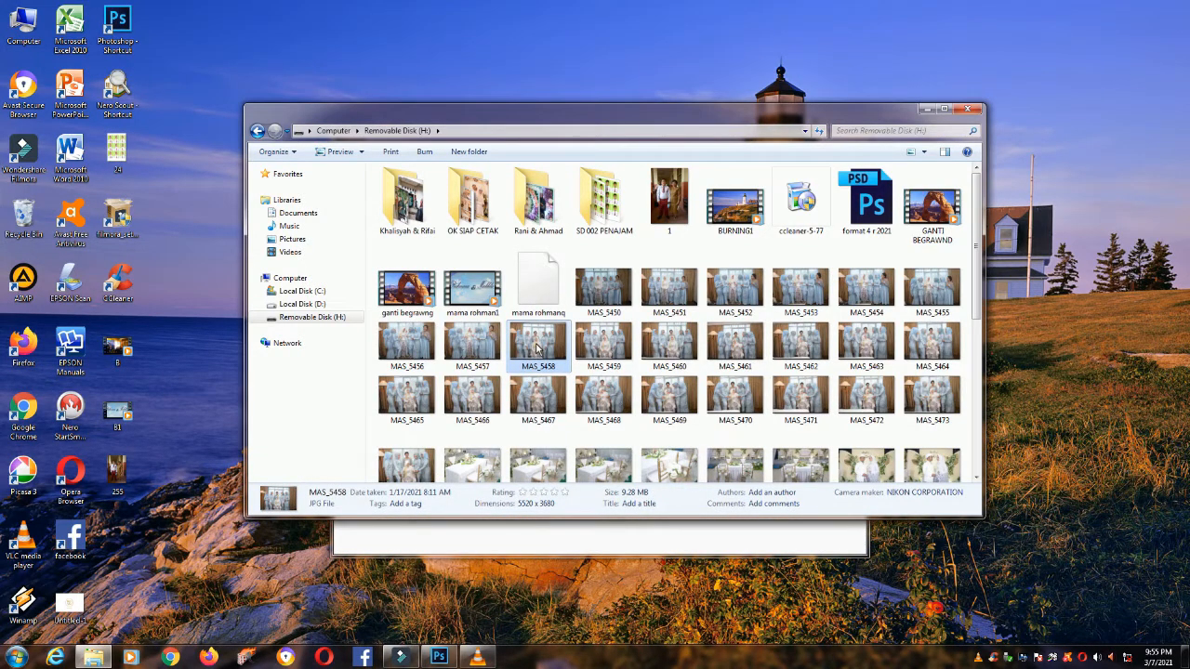
drag(536, 350, 438, 652)
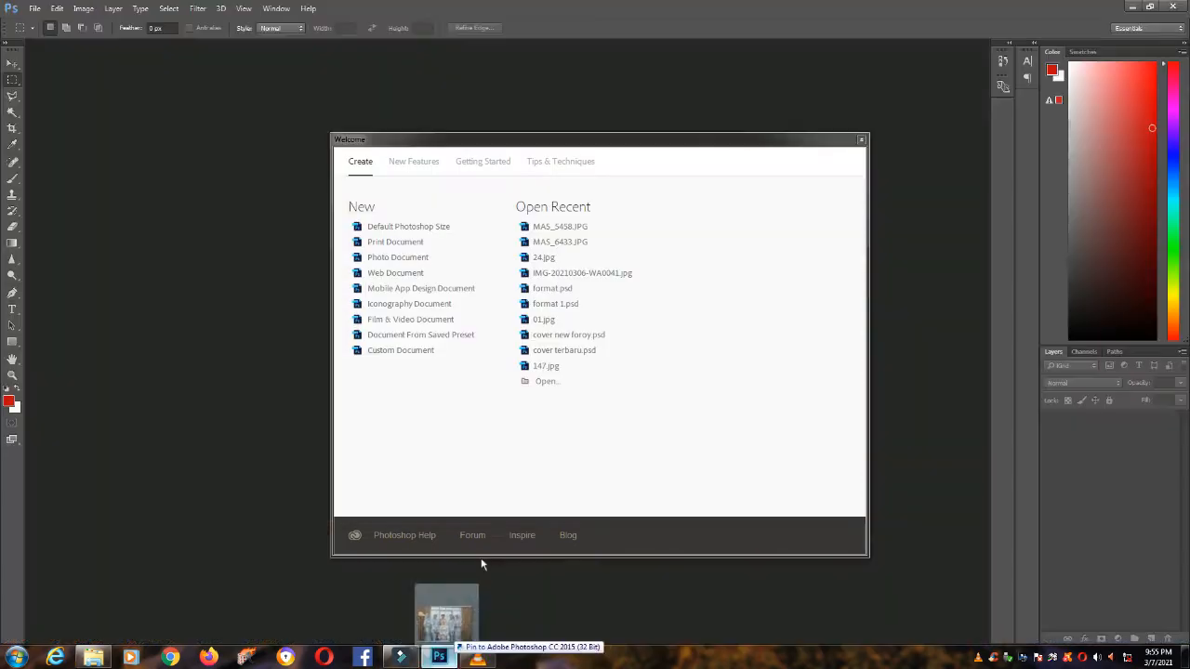
drag(482, 559, 235, 232)
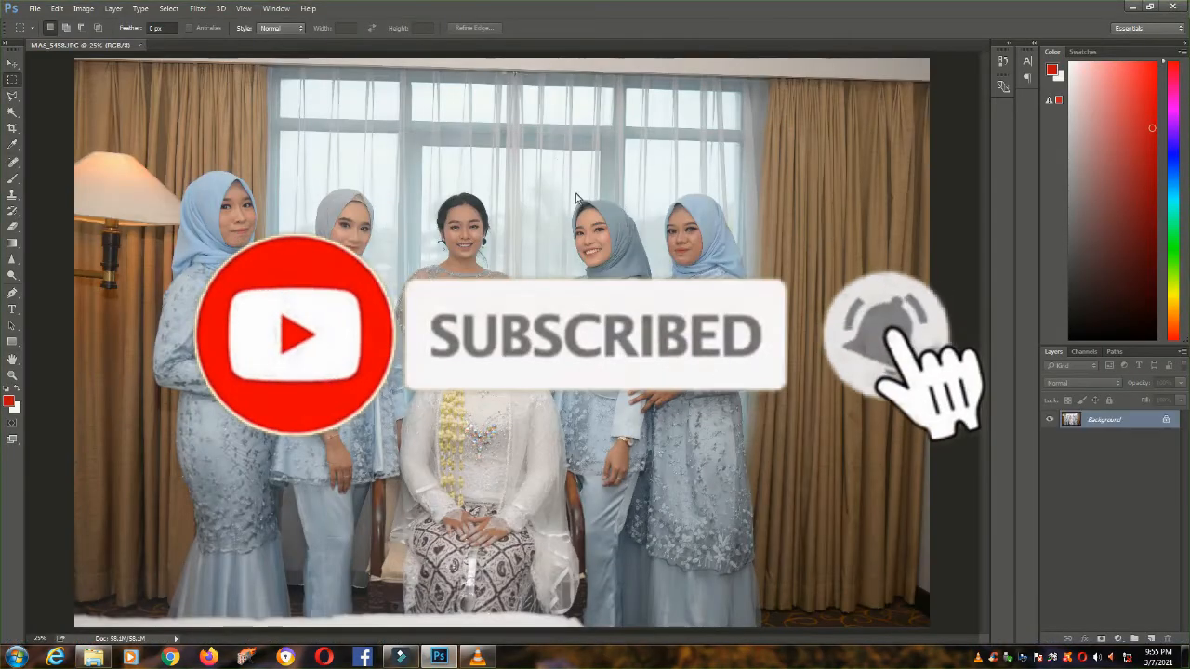
drag(116, 46, 106, 79)
Open the photo in the Camera Raw Filter, try the studio preset and apply the sama saja preset instead
click(198, 8)
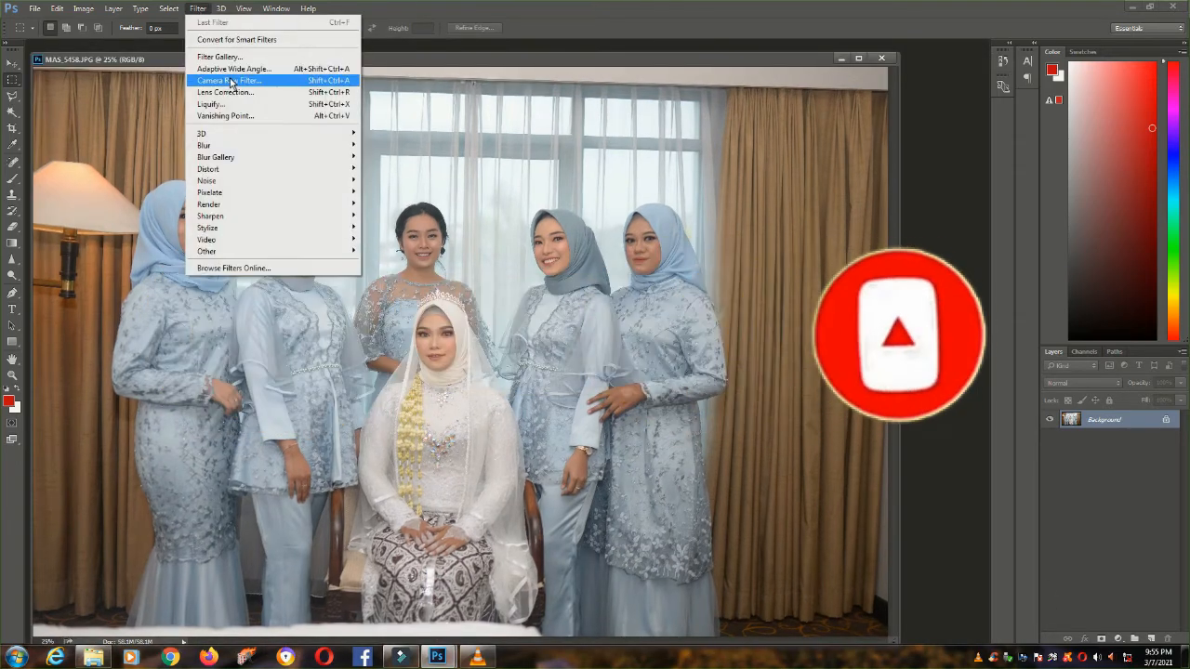
click(230, 81)
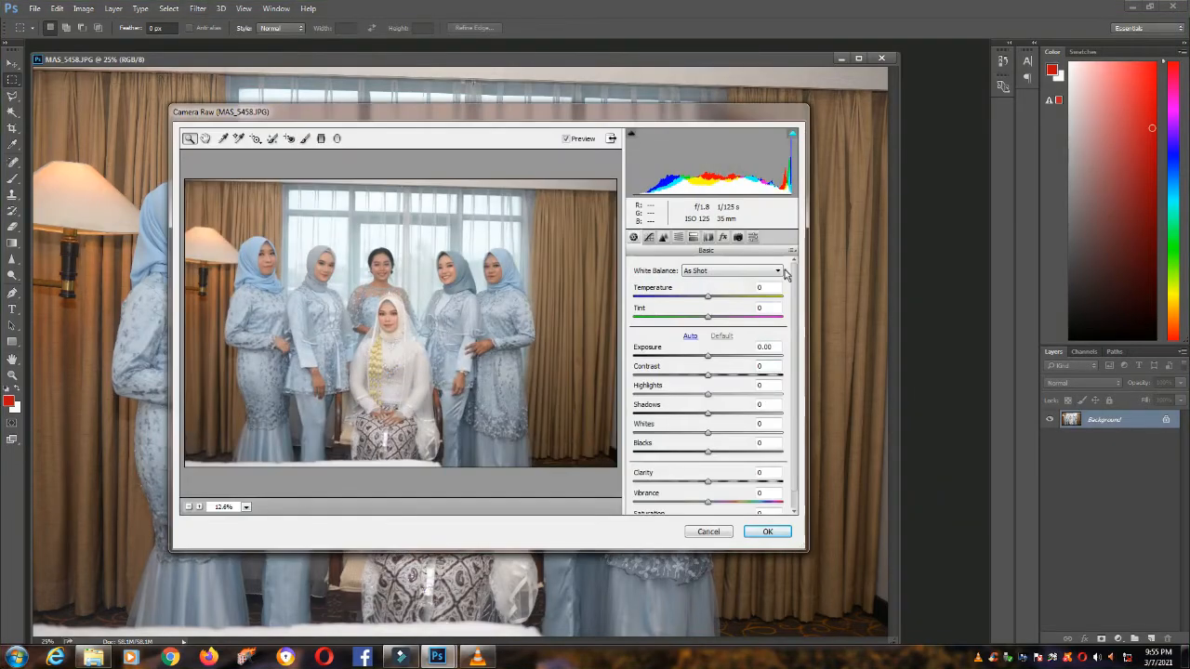
click(792, 251)
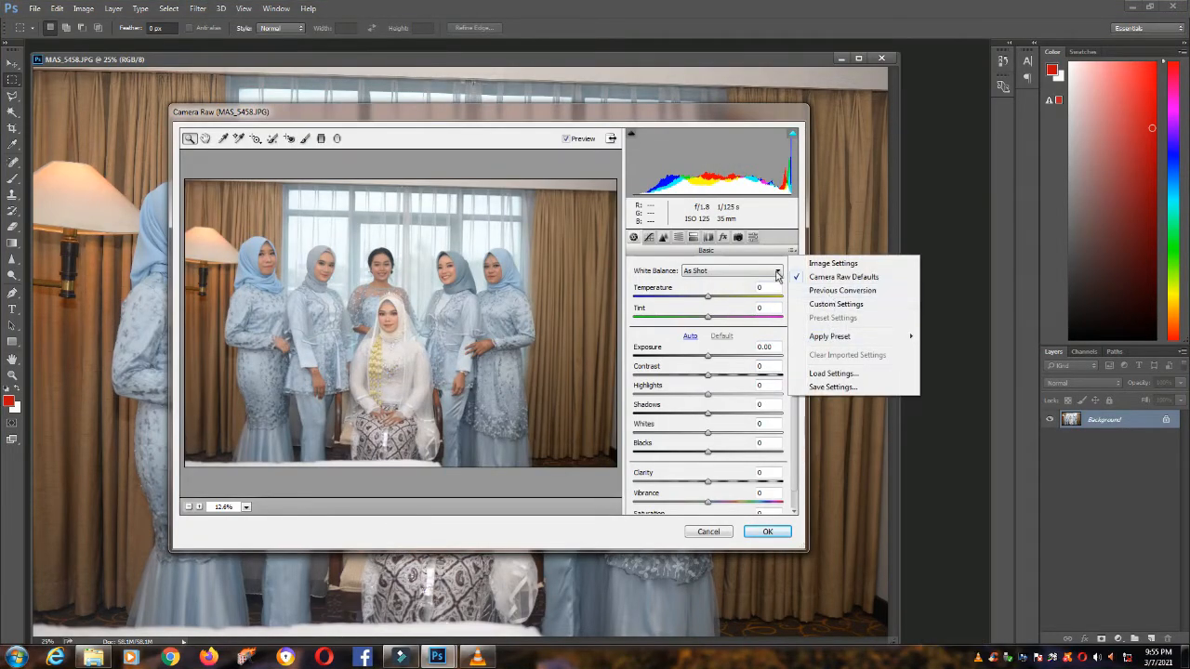
click(753, 238)
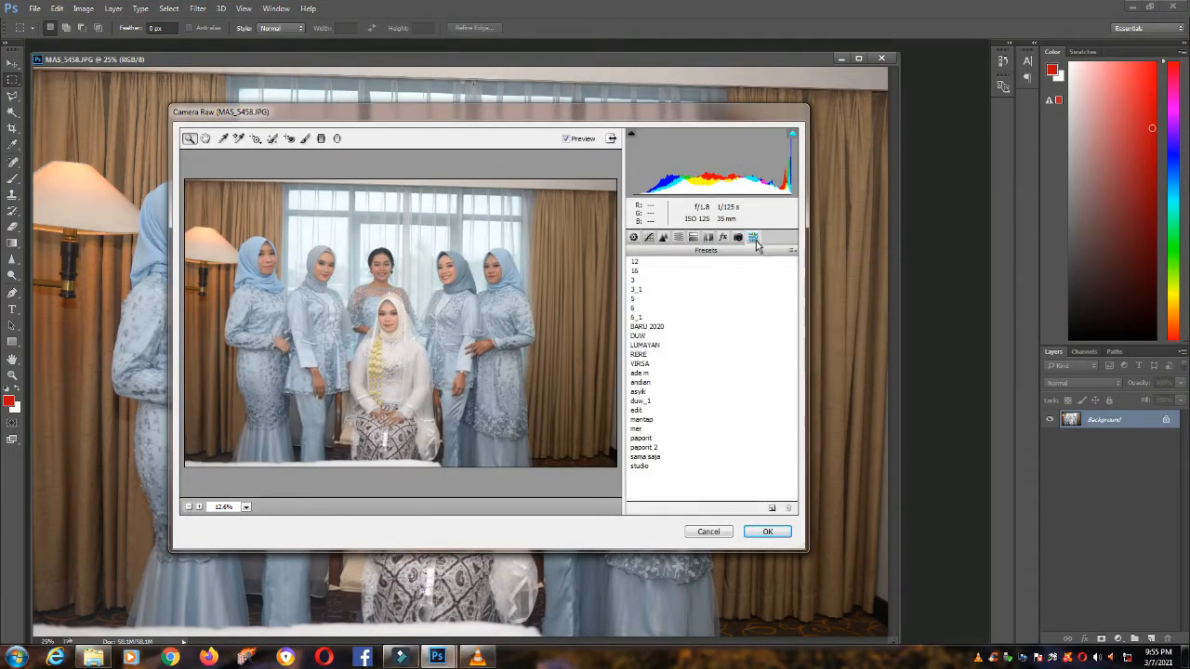
click(650, 466)
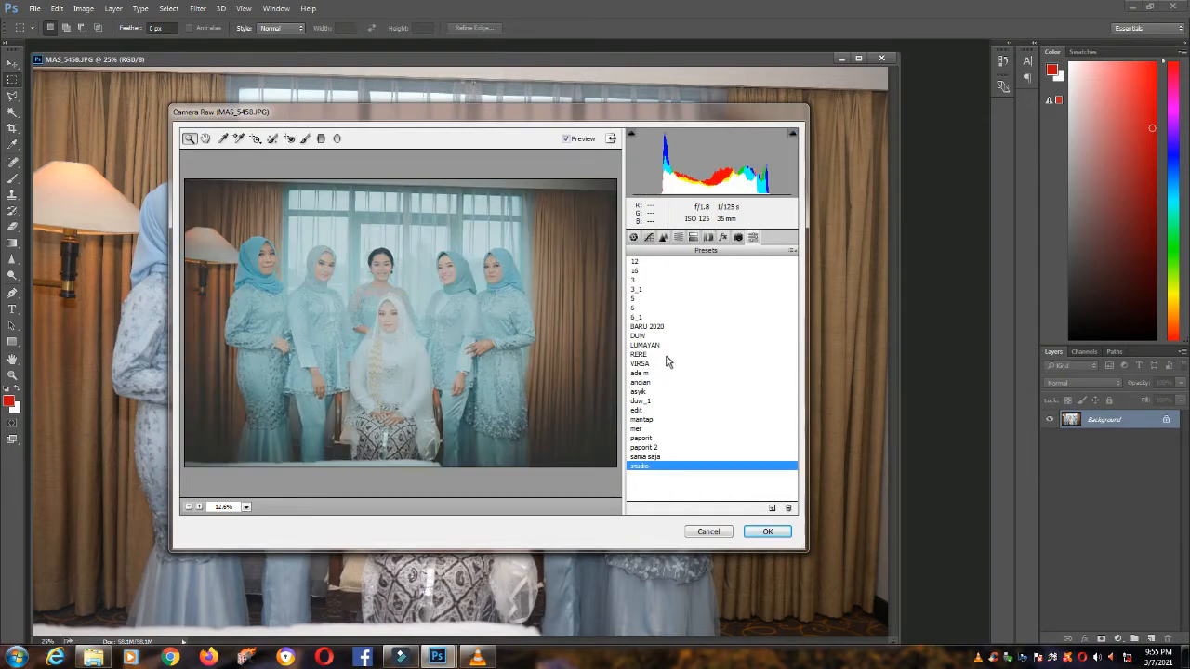
click(652, 457)
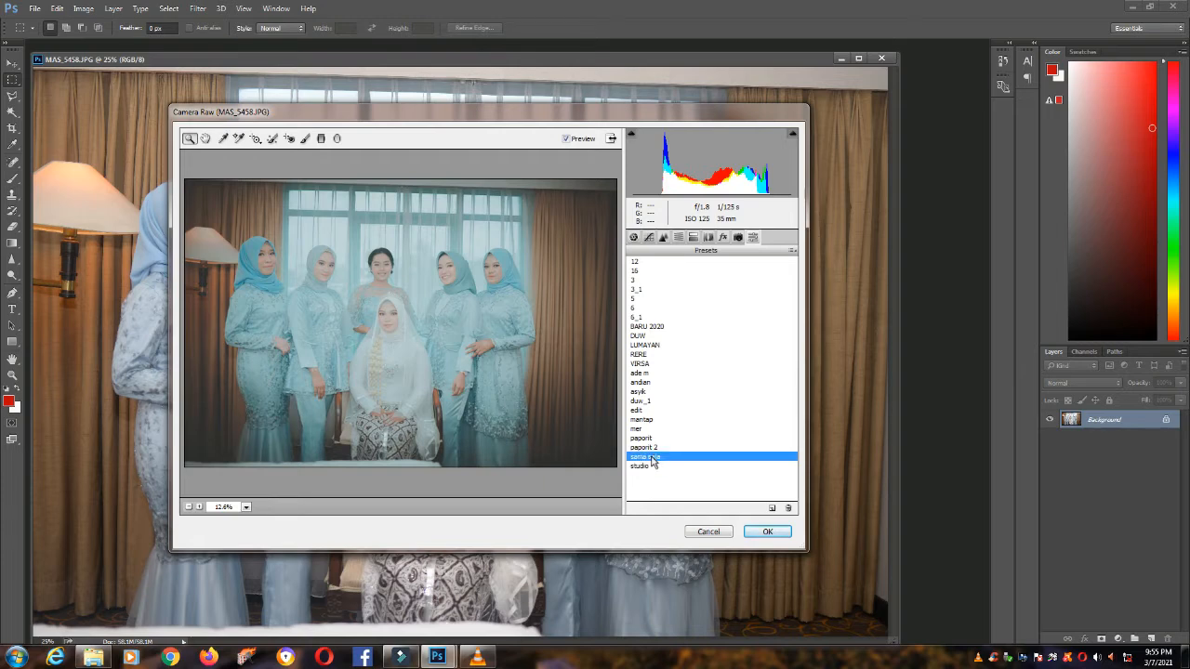
Raise the photo's Clarity to +32 in the Basic adjustments
click(633, 237)
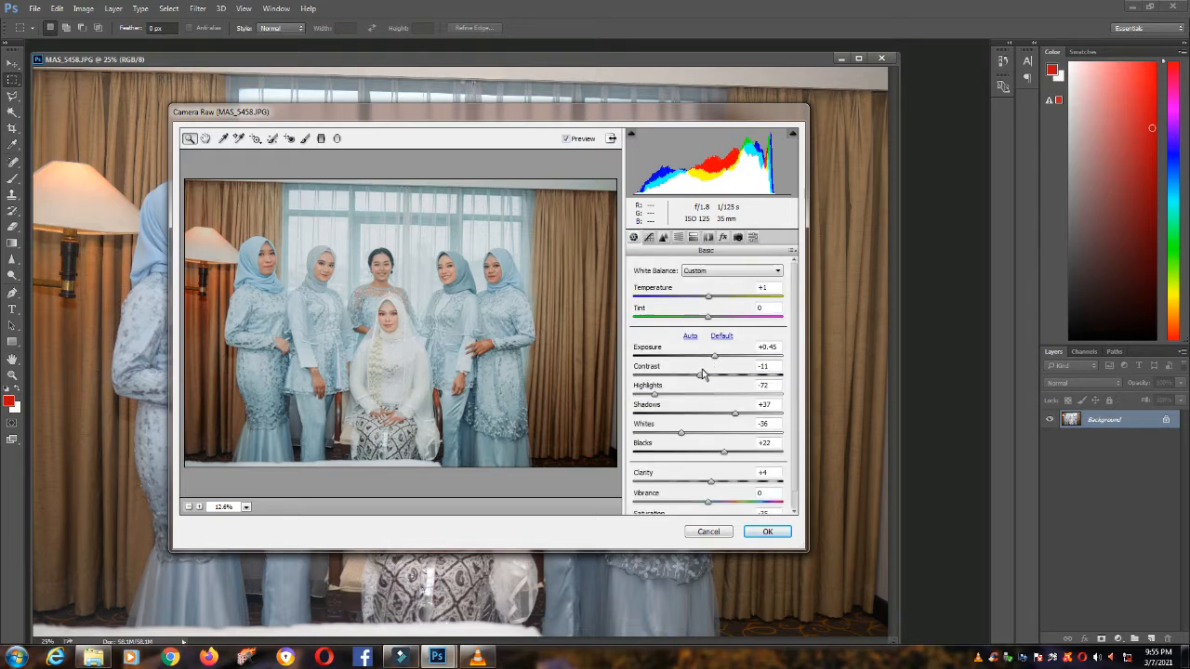
scroll(716, 437, down, 1)
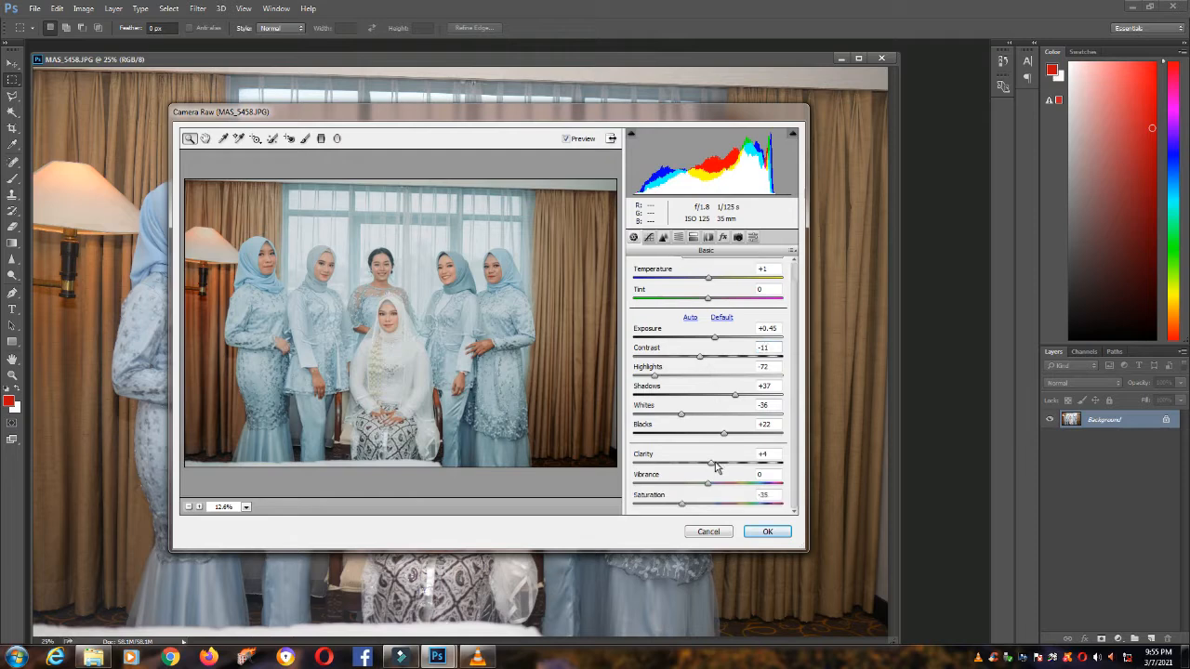
click(718, 463)
drag(719, 463, 734, 465)
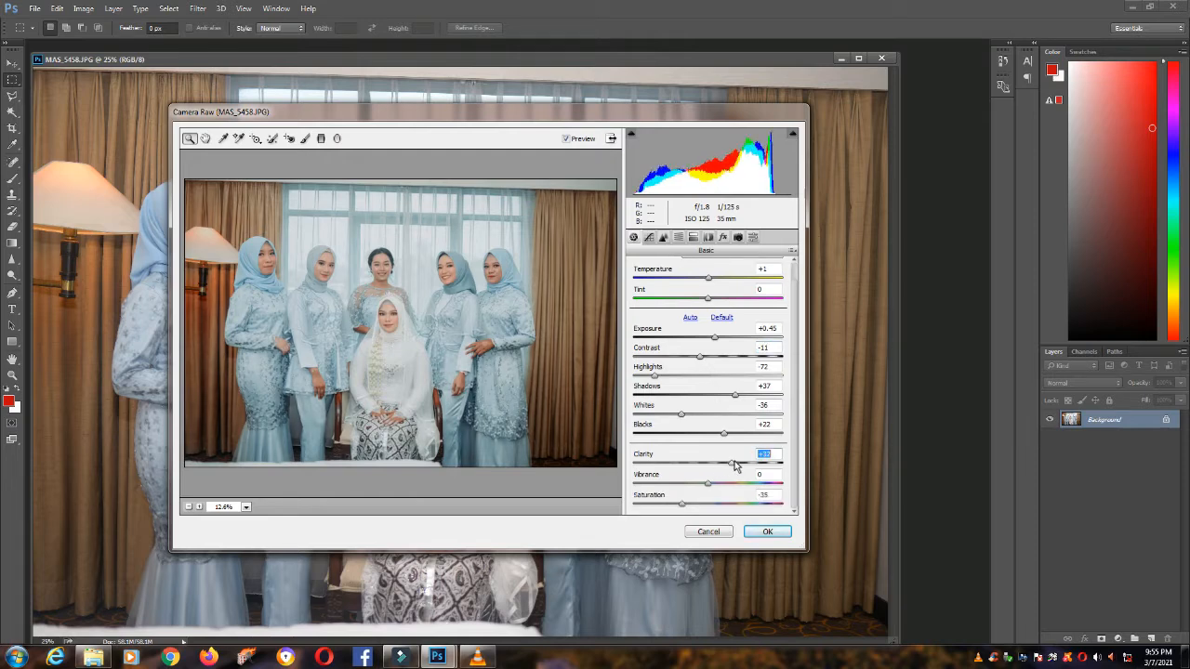
Look through the Camera Calibration and Effects settings, leave the grain Amount at 0 and return to the Basic adjustments
click(737, 237)
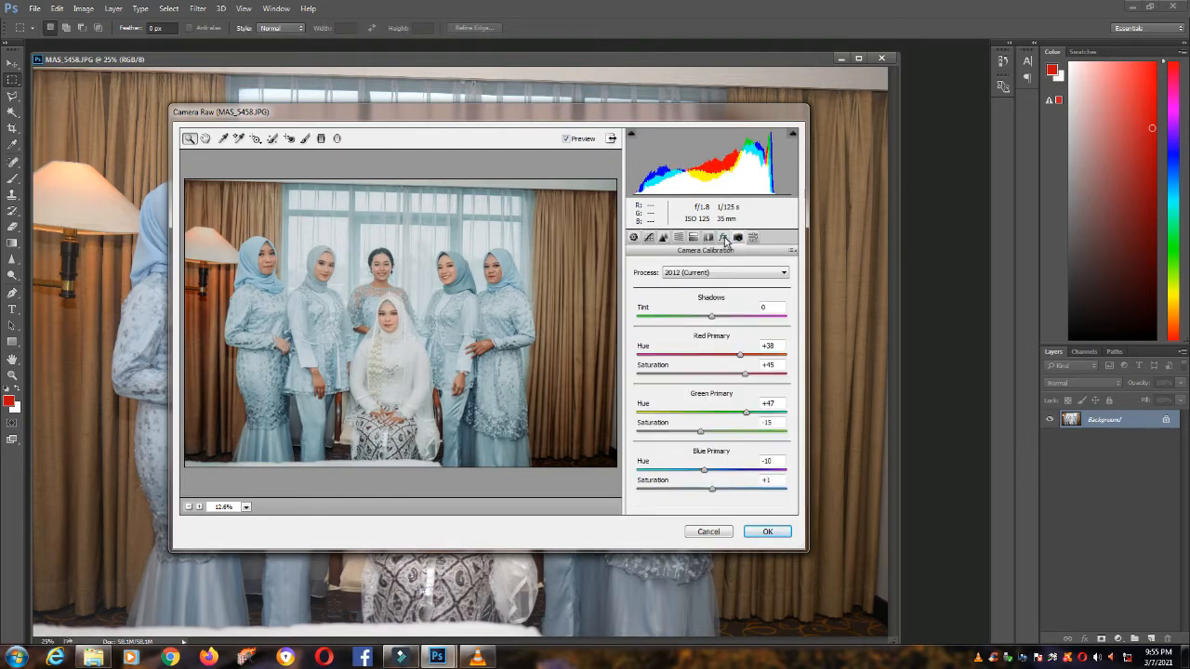
click(723, 237)
drag(692, 295, 630, 291)
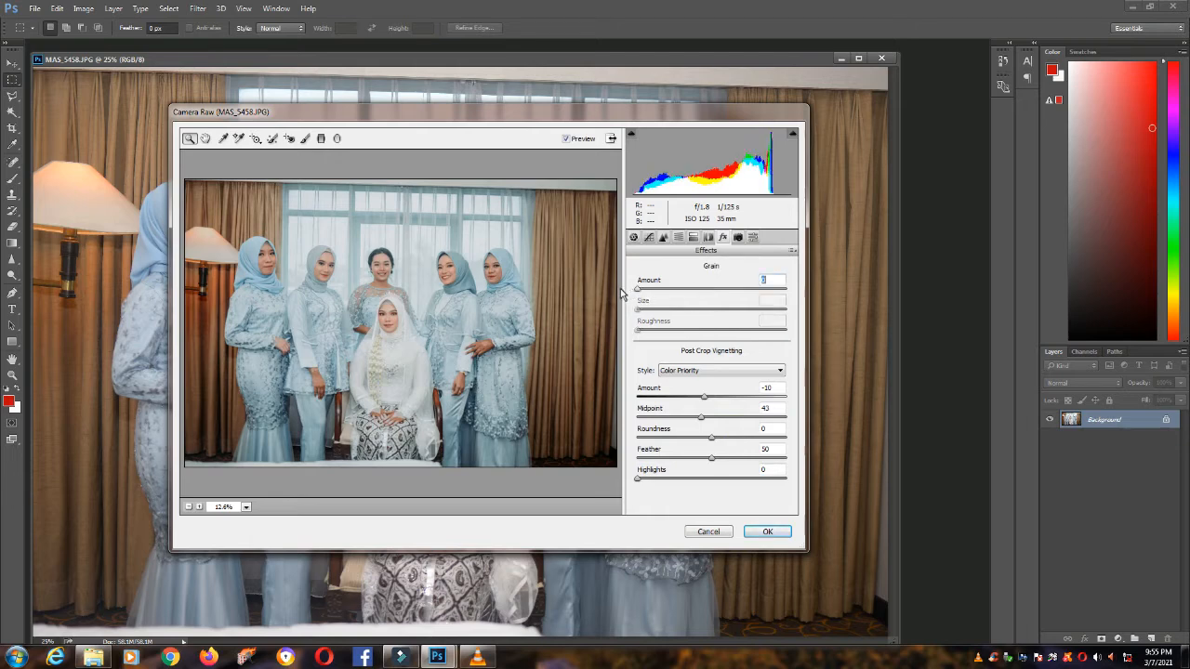
click(634, 237)
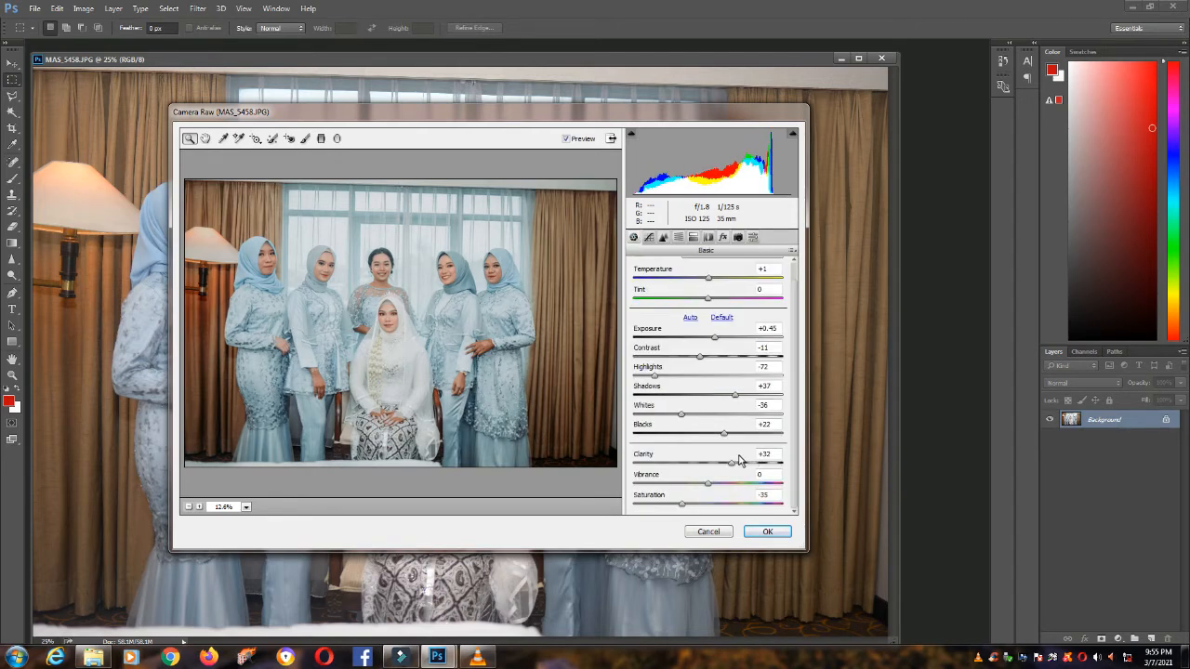
Set the photo's Contrast to -24 and its Clarity to +17
click(700, 357)
drag(702, 361, 690, 367)
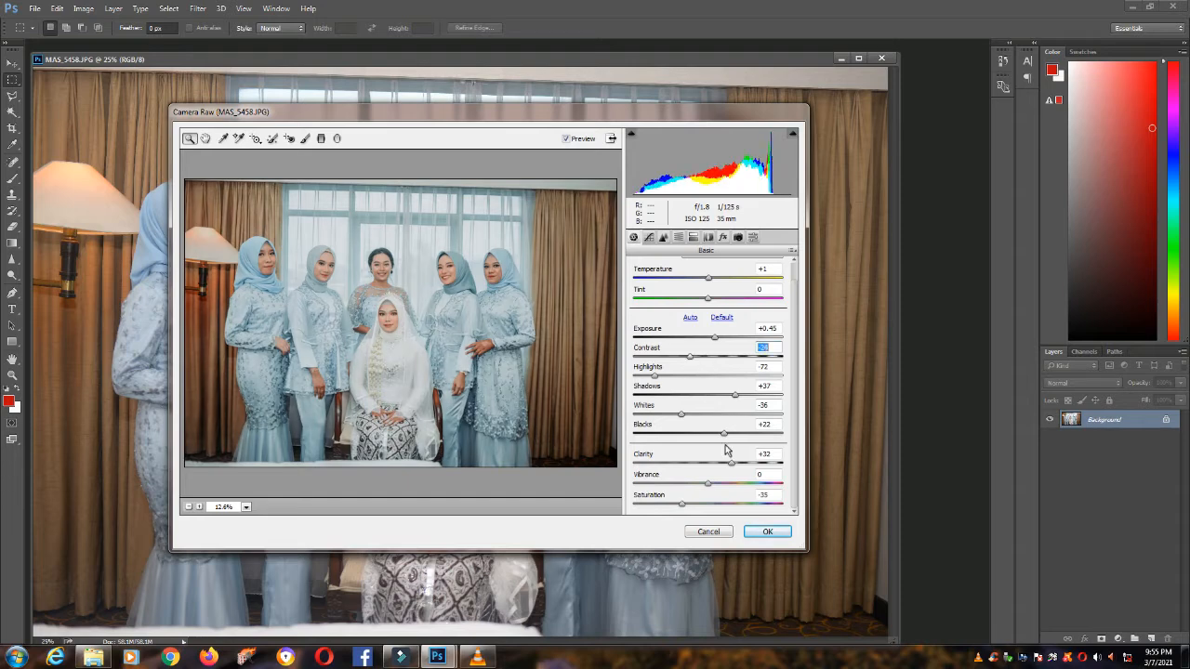
drag(731, 464, 719, 470)
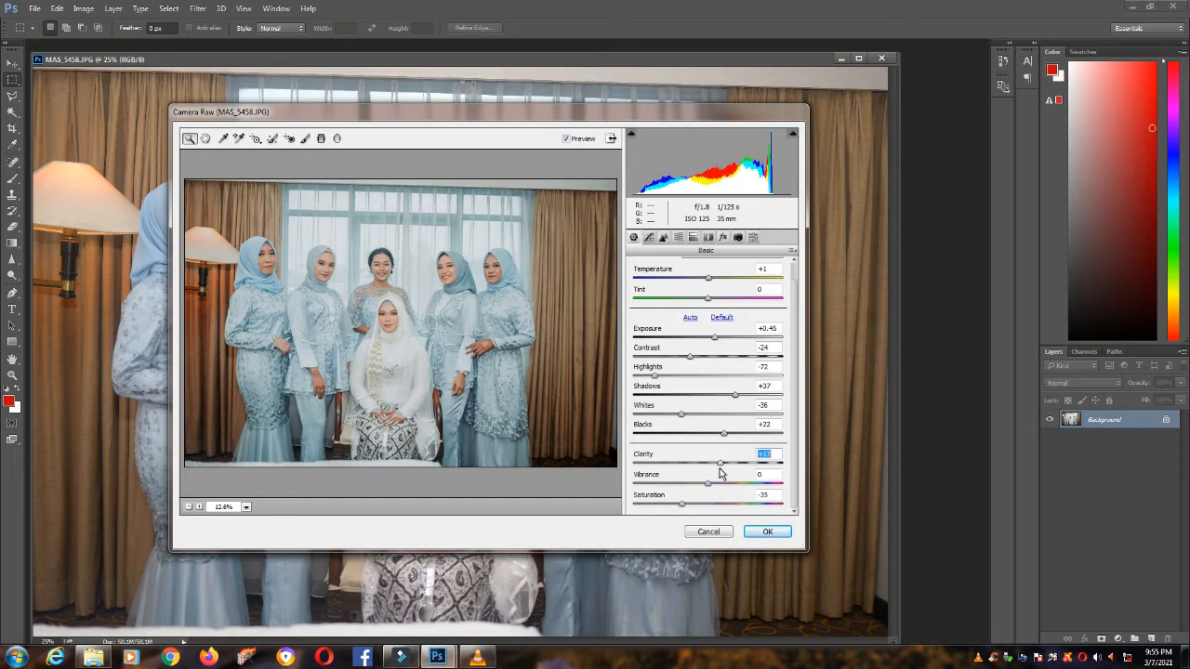
Set the photo's Shadows to +10, Exposure to +0.60 and Blacks to +21
drag(735, 394, 716, 447)
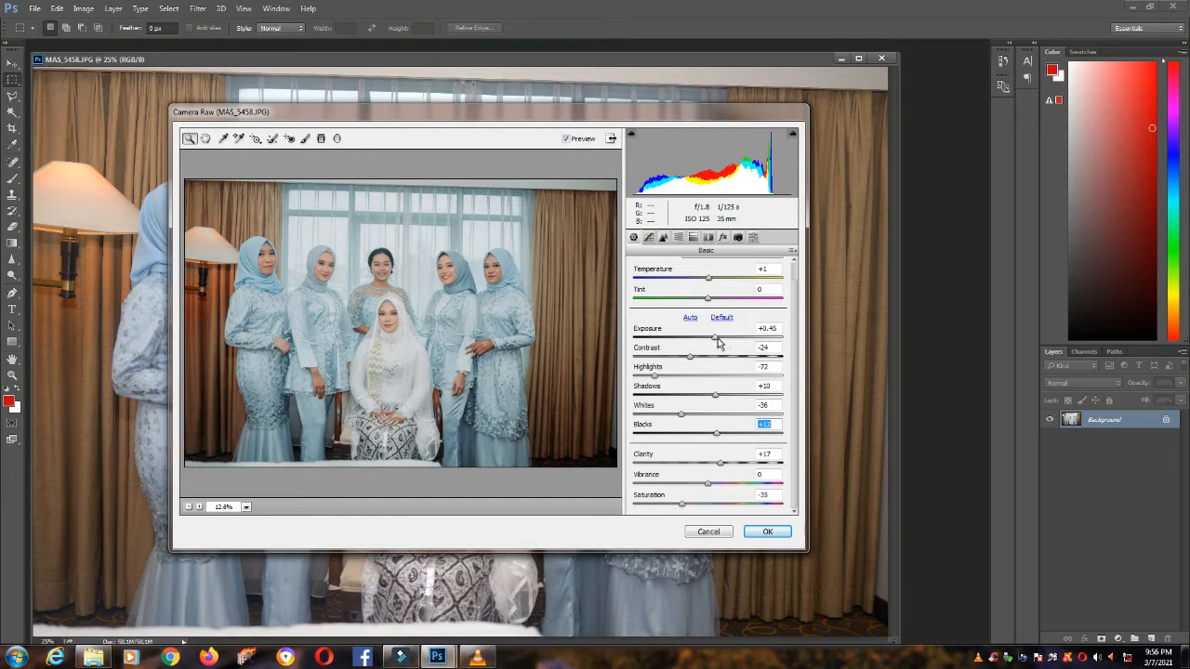
drag(717, 341, 723, 348)
drag(716, 435, 728, 439)
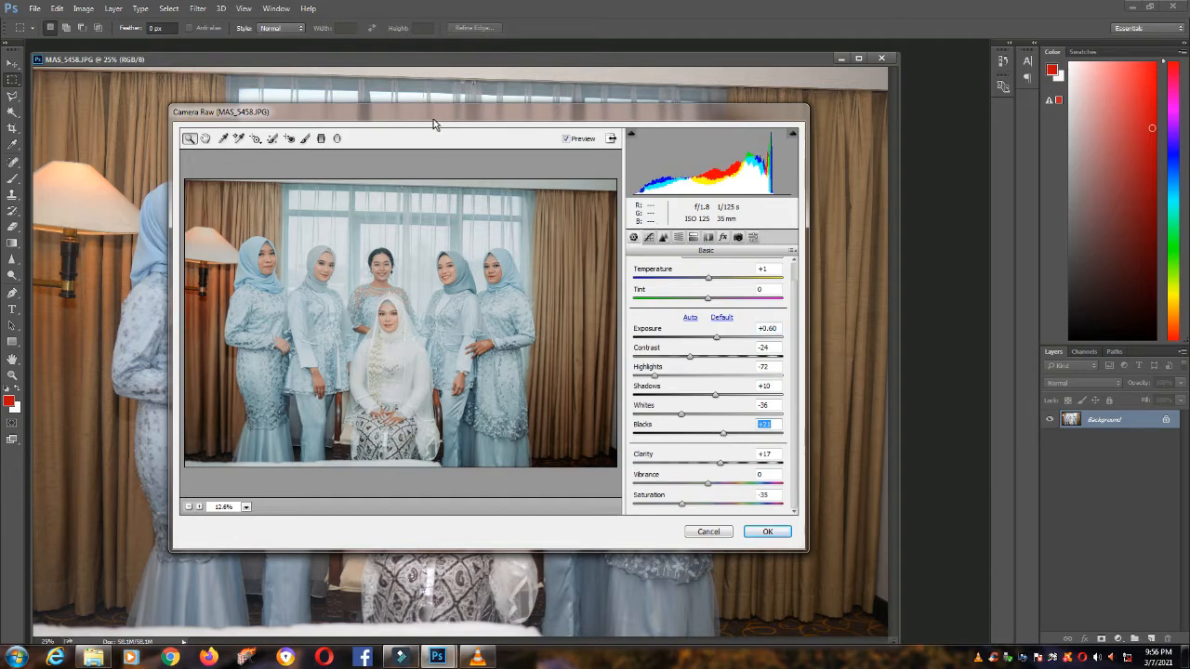
Inspect the preview up close, set Contrast to 0 and Exposure to +0.65, and apply the Camera Raw adjustments
click(422, 346)
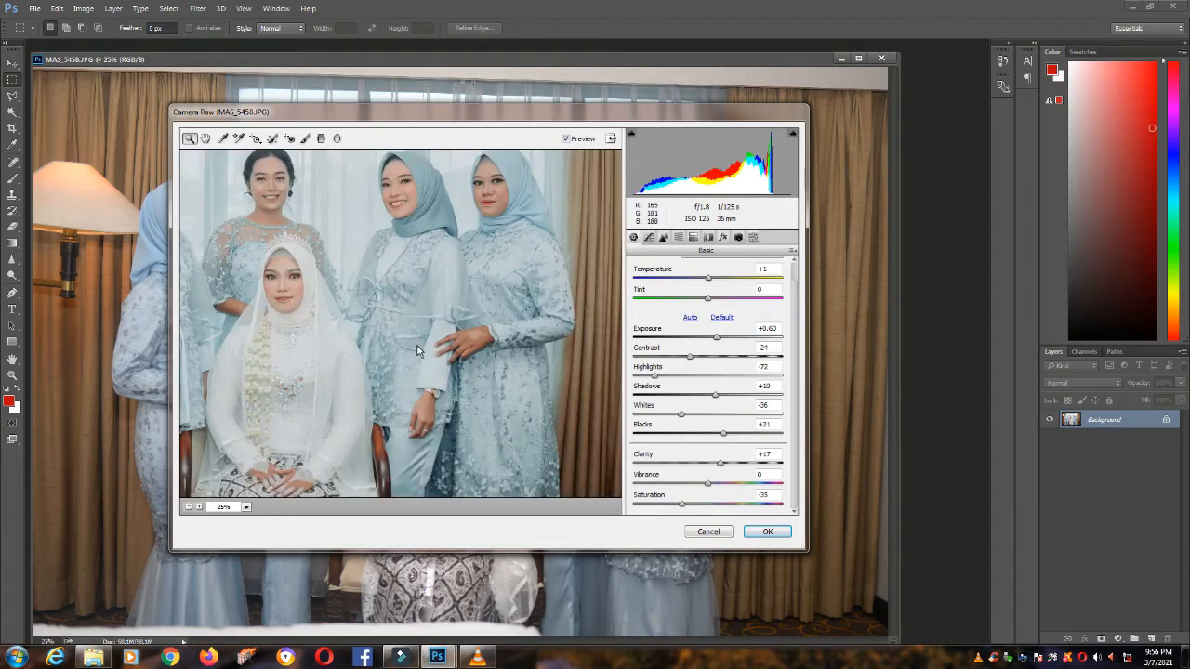
click(188, 507)
click(348, 360)
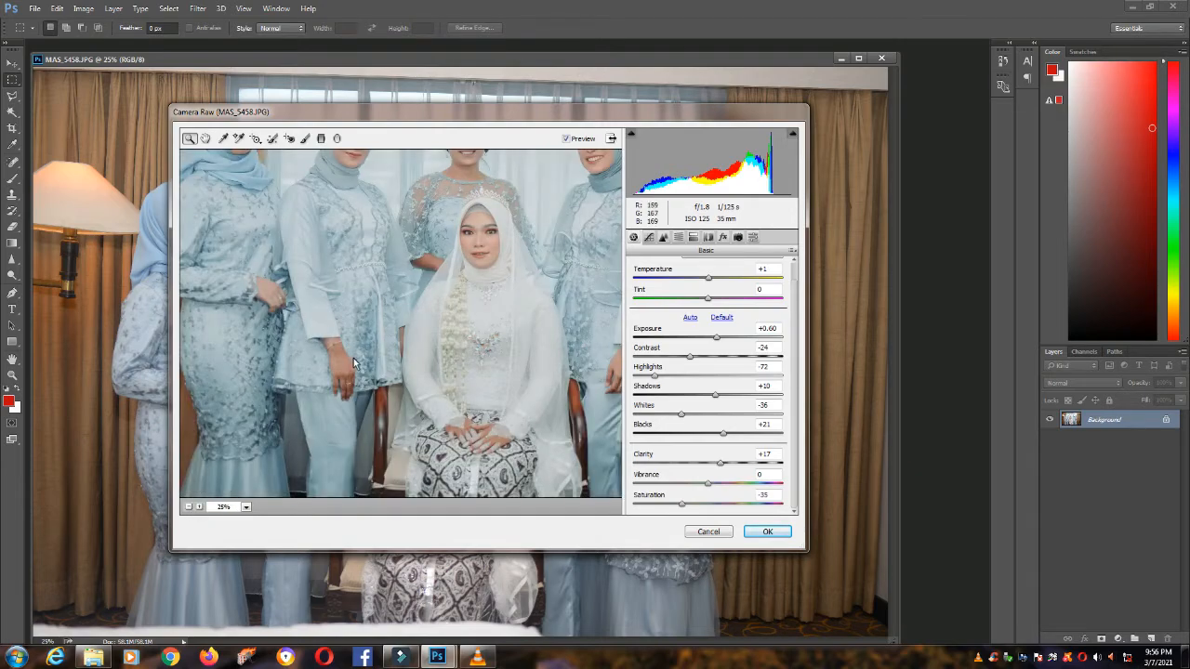
click(189, 506)
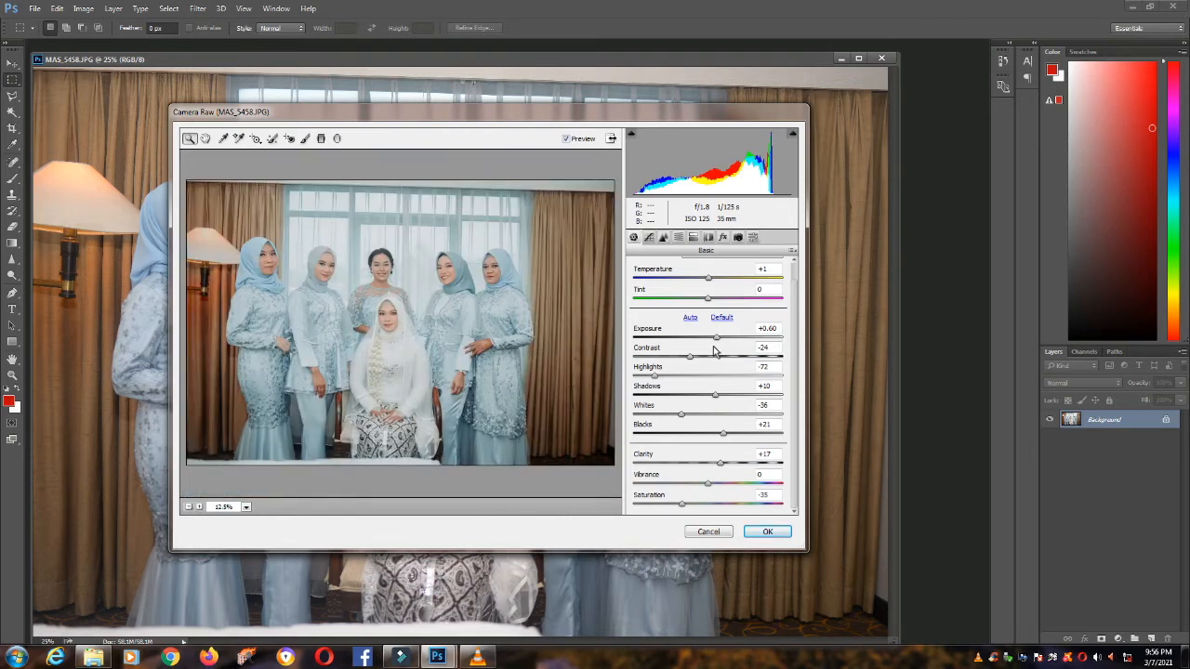
drag(690, 359, 708, 371)
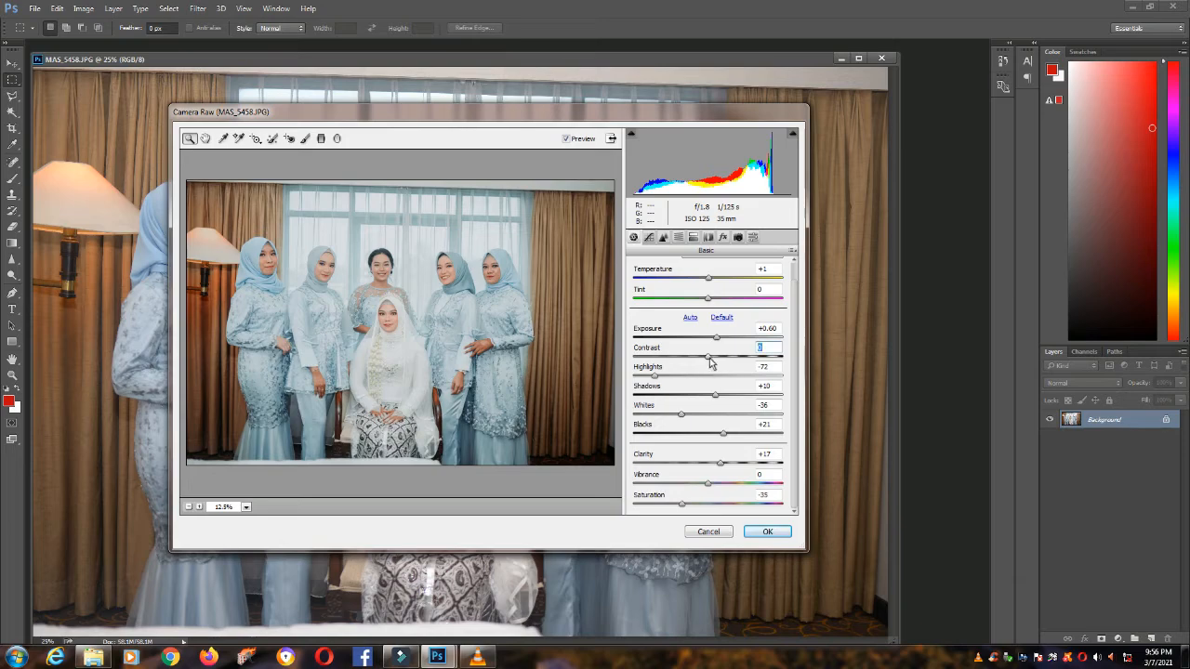
click(717, 338)
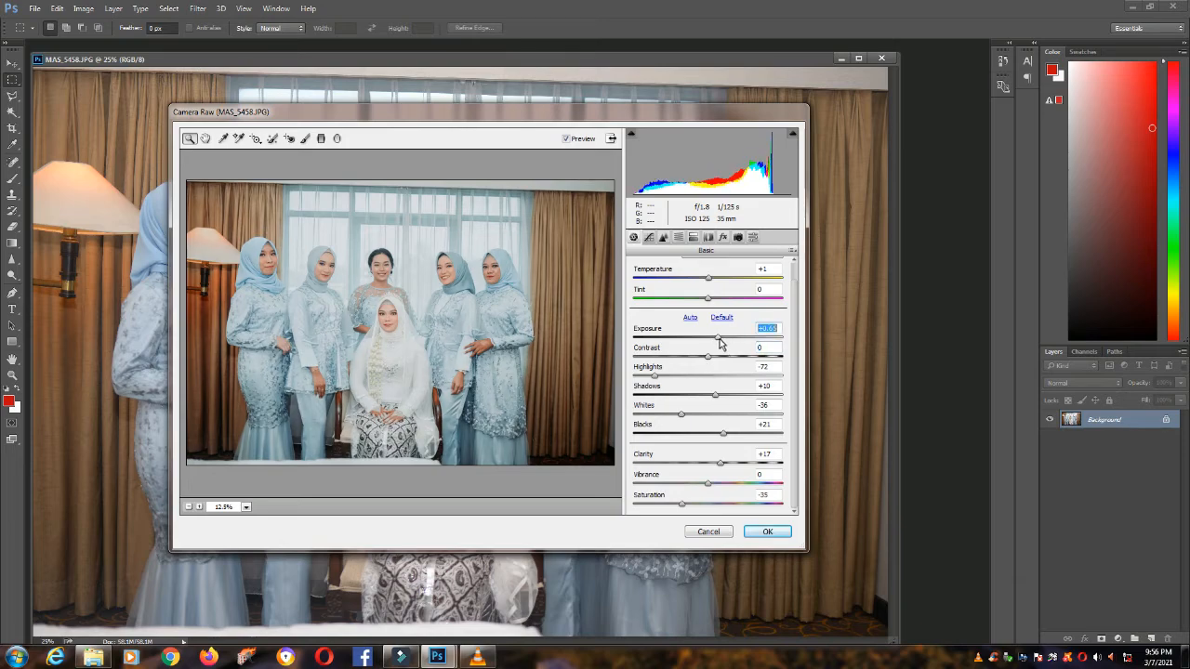
click(767, 531)
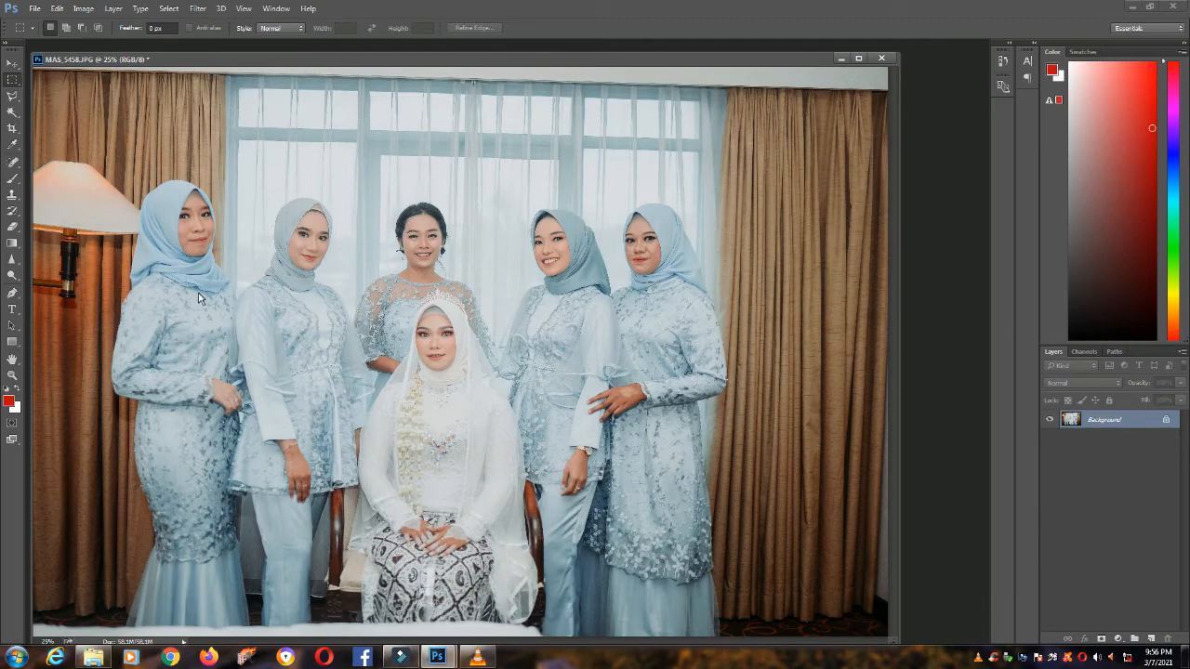
Select the whole photo and rotate it about -1.44 degrees to straighten the curtain line
click(12, 374)
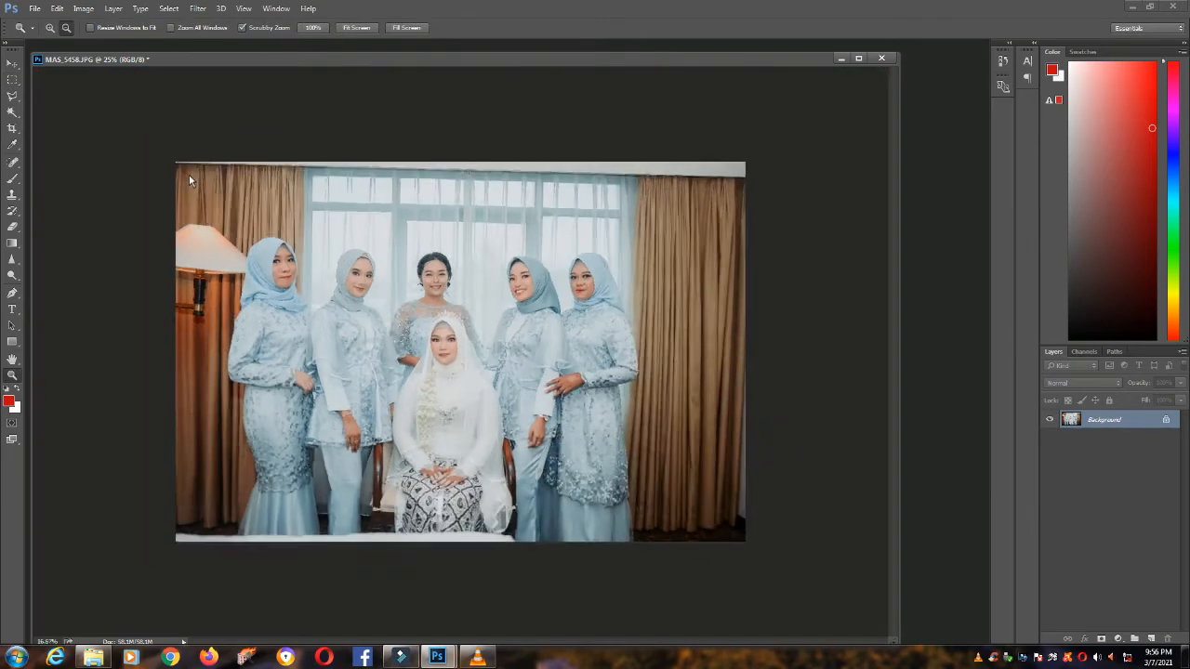
alt+click(185, 176)
click(13, 80)
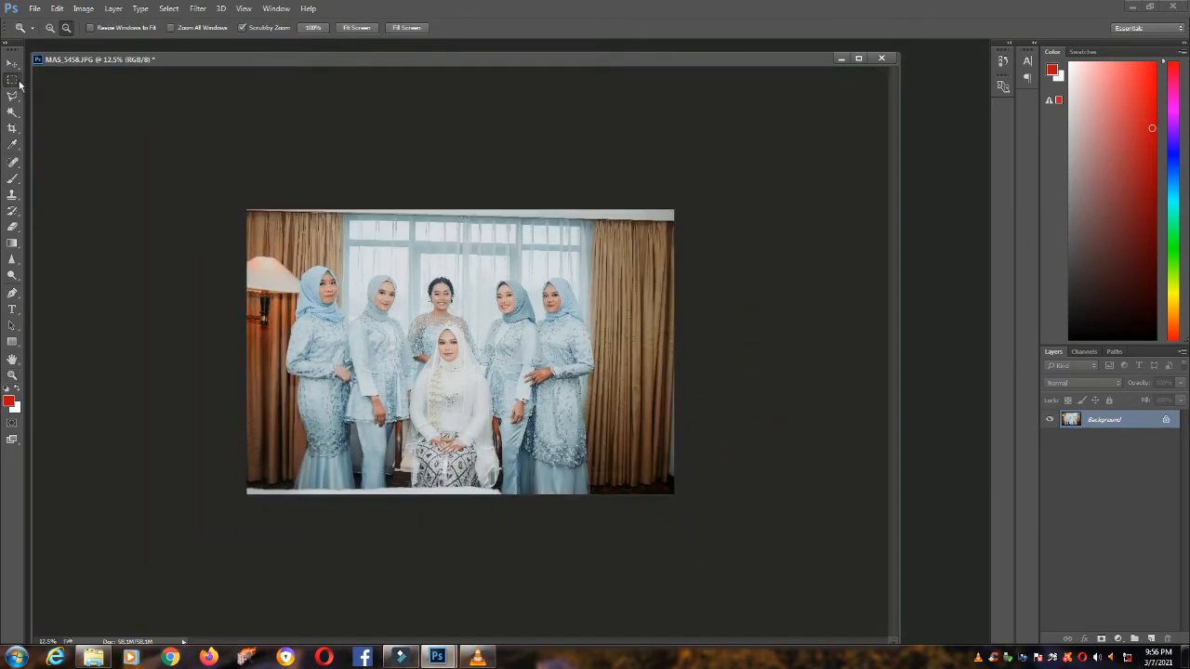
drag(220, 190, 830, 557)
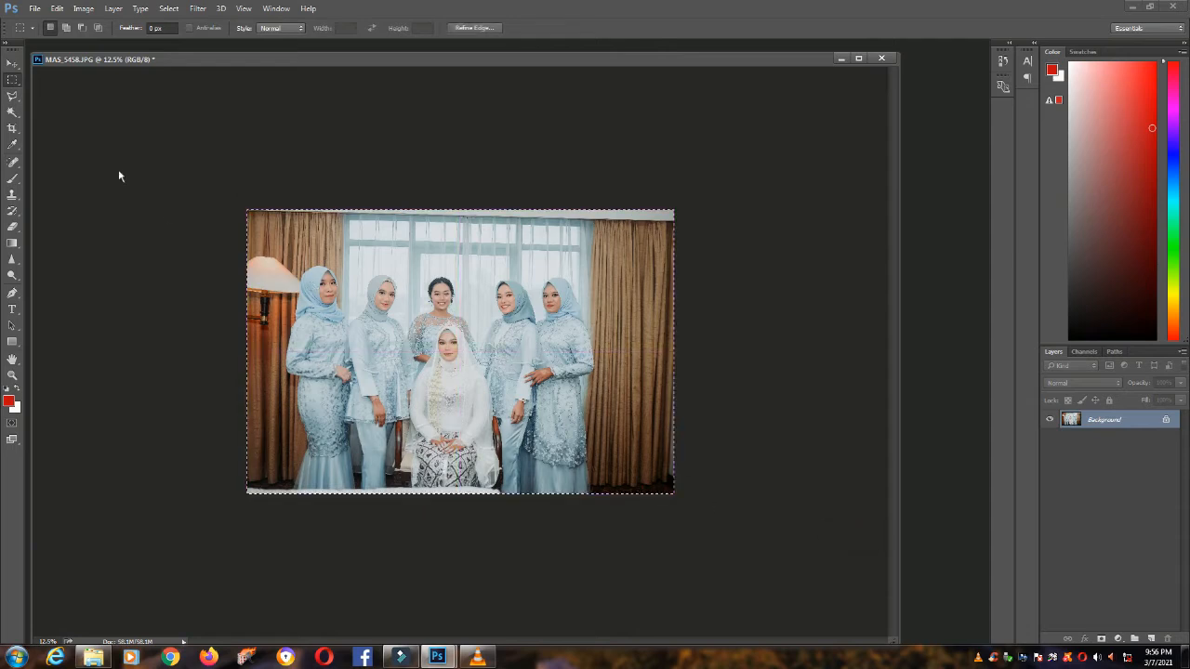
click(12, 64)
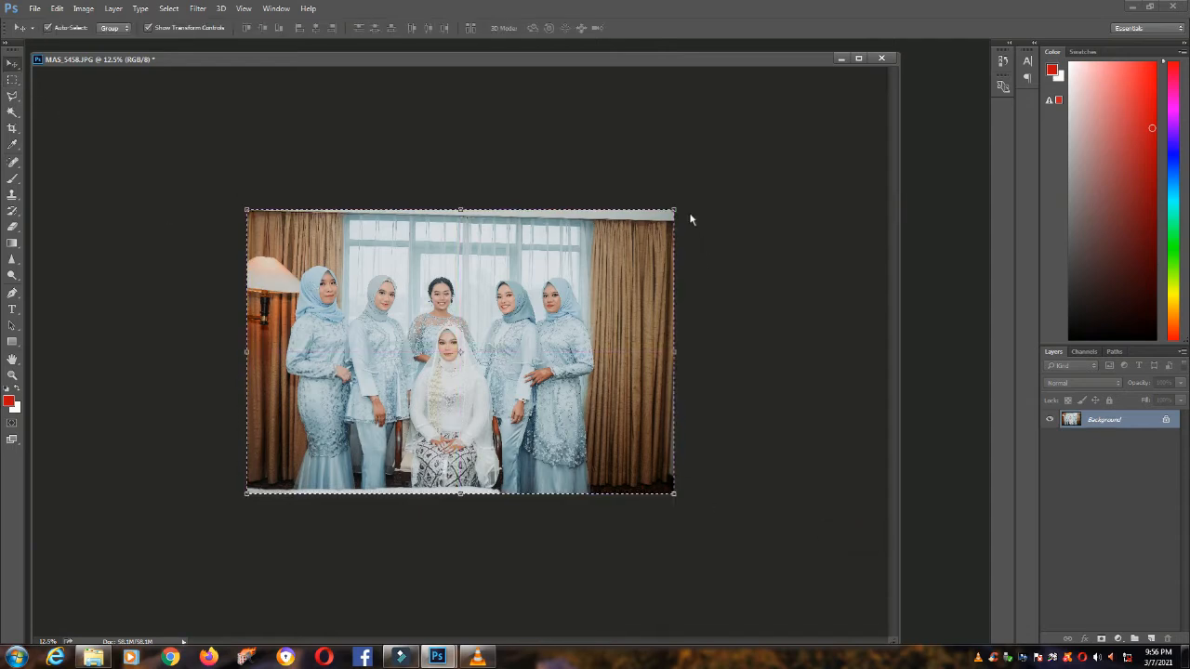
drag(690, 218, 685, 205)
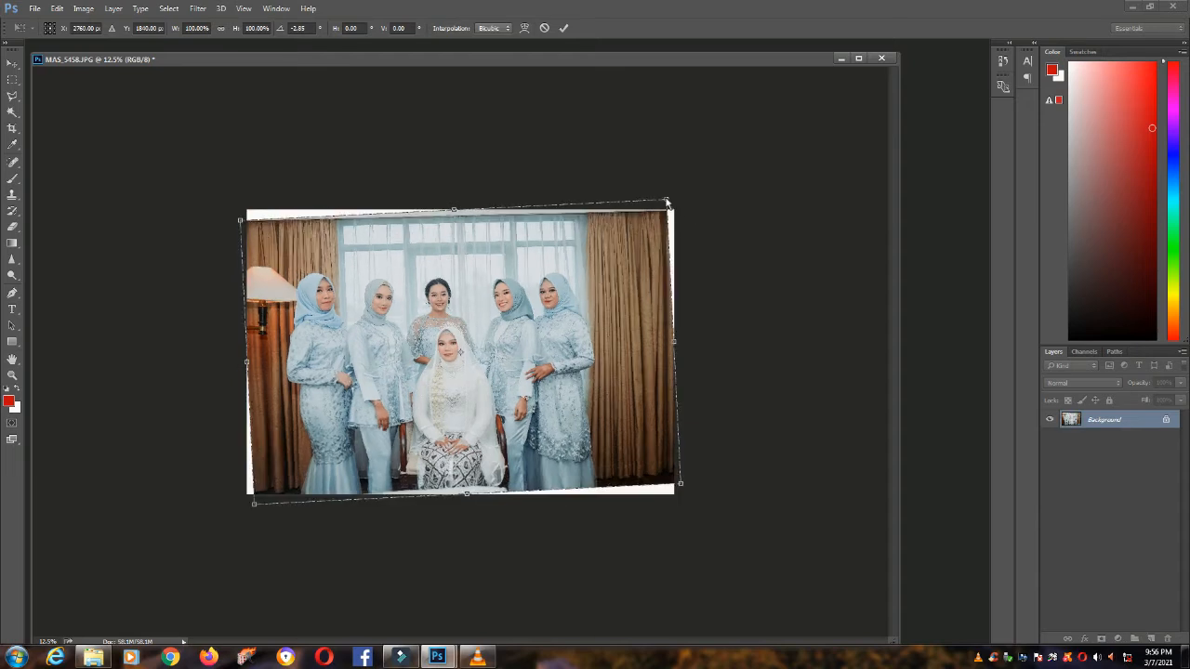
drag(692, 202, 677, 208)
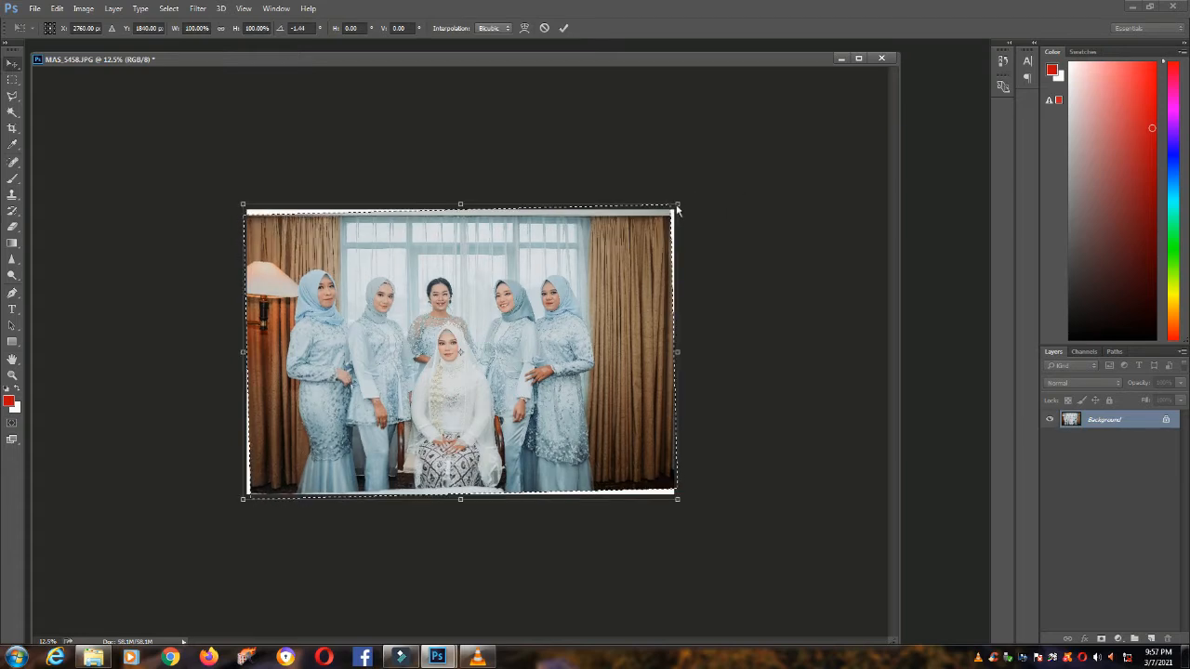
key(Return)
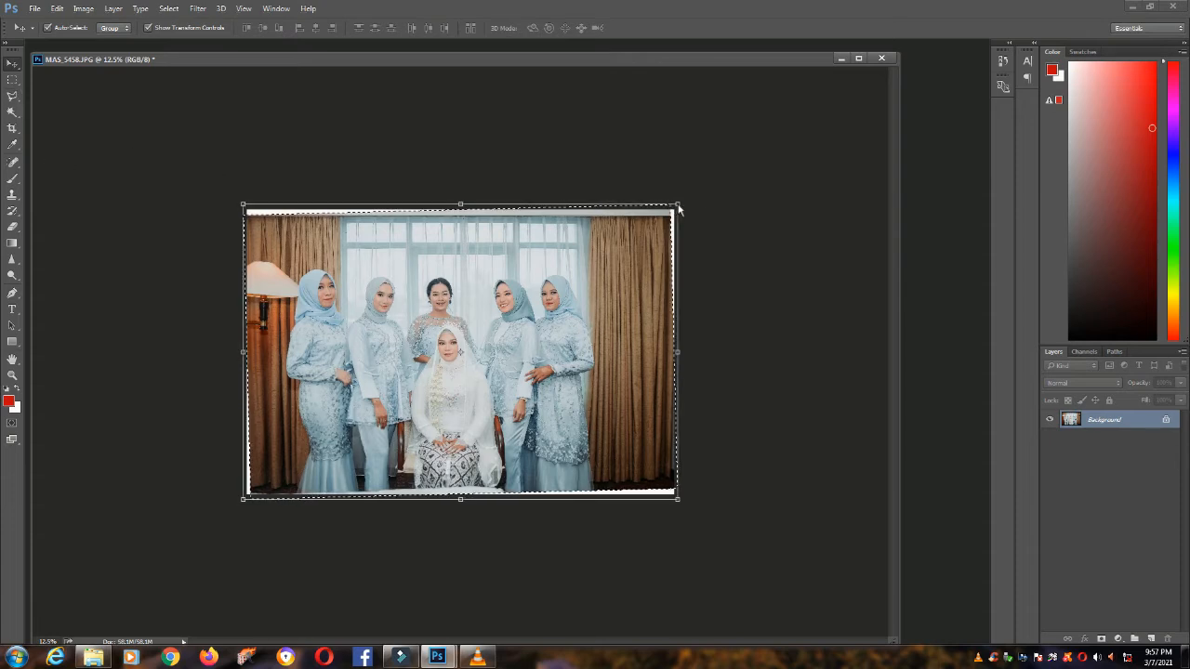
Scale the rotated photo to about 105.37%, shift it slightly to the right within the canvas, and clear the selection
drag(678, 208, 689, 198)
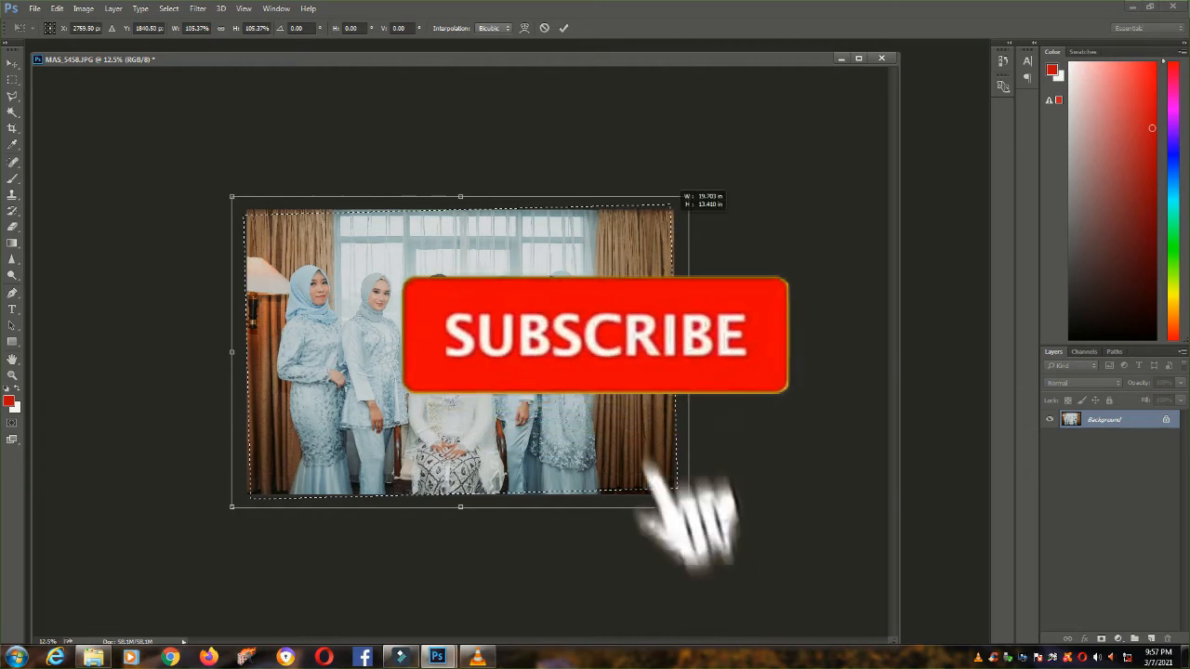
drag(613, 267, 621, 261)
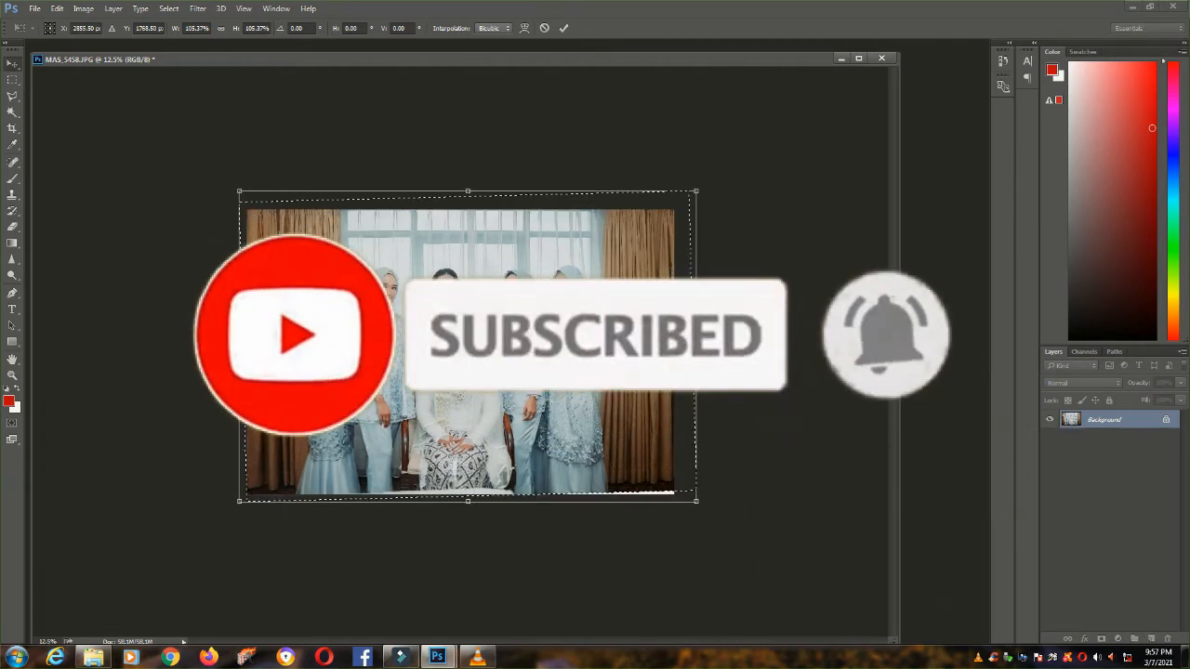
key(Return)
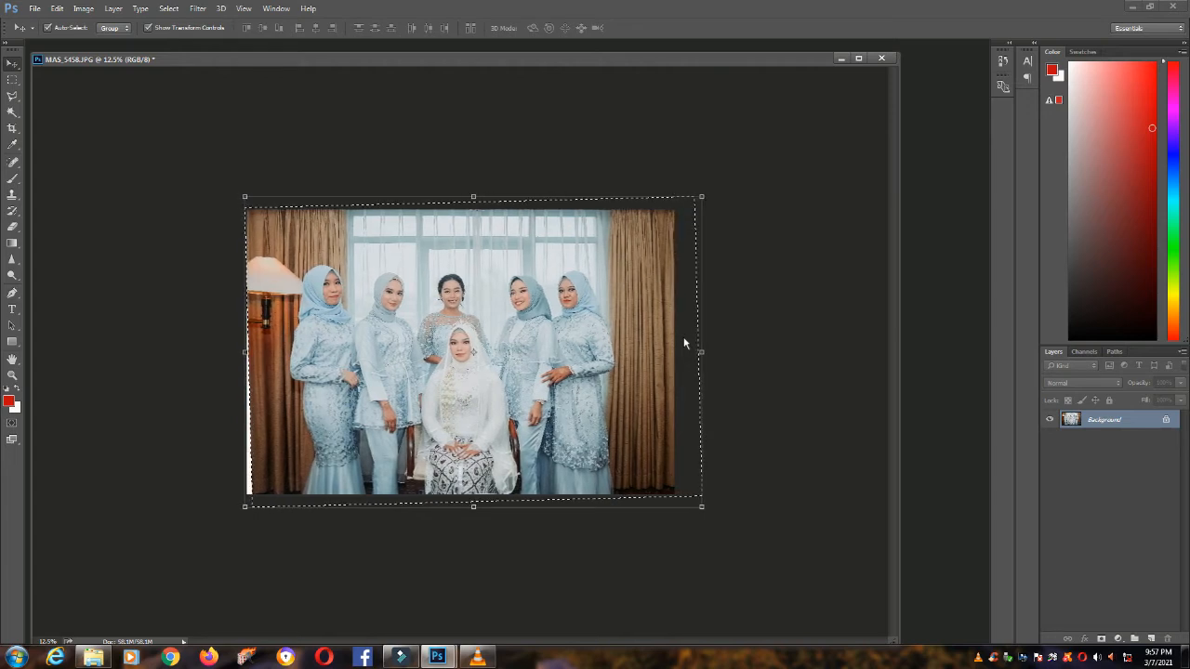
click(12, 94)
click(13, 80)
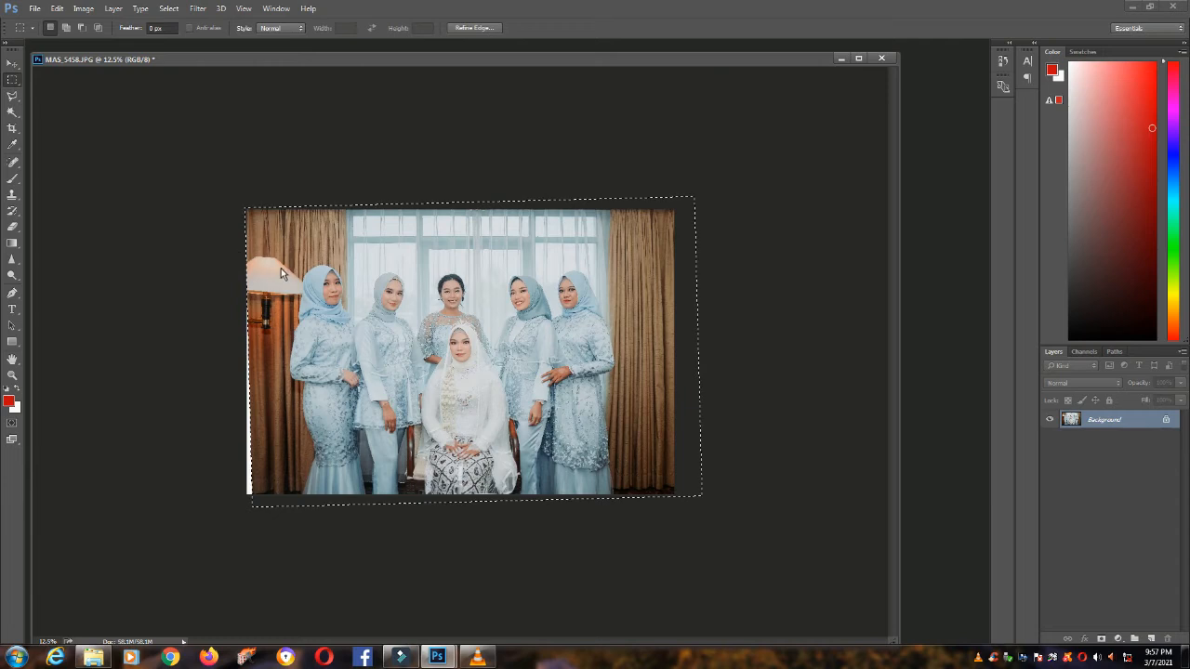
click(252, 288)
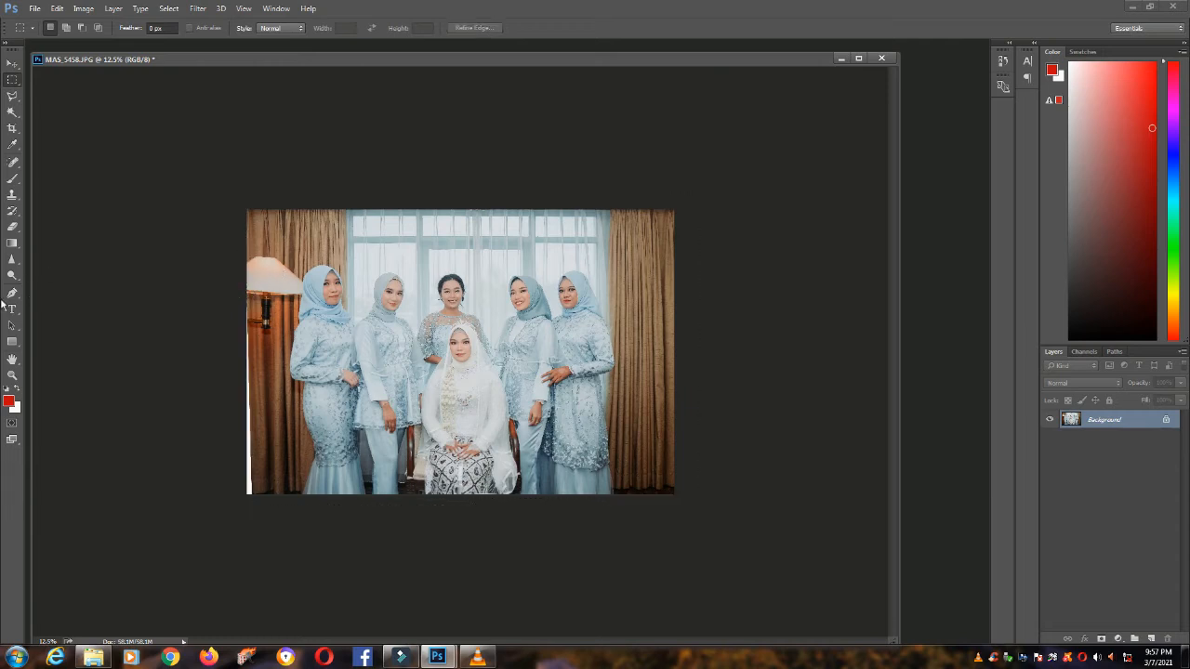
Cover the white sliver along the photo's left edge with curtain texture using the Clone Stamp tool
click(12, 194)
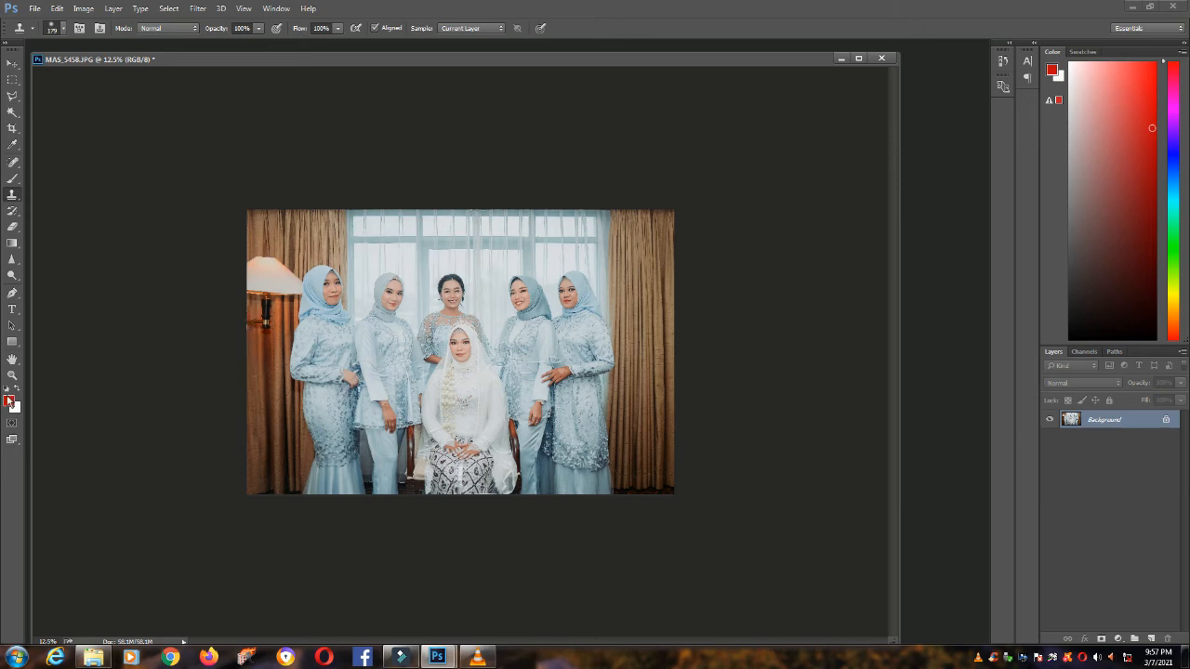
click(13, 374)
click(205, 173)
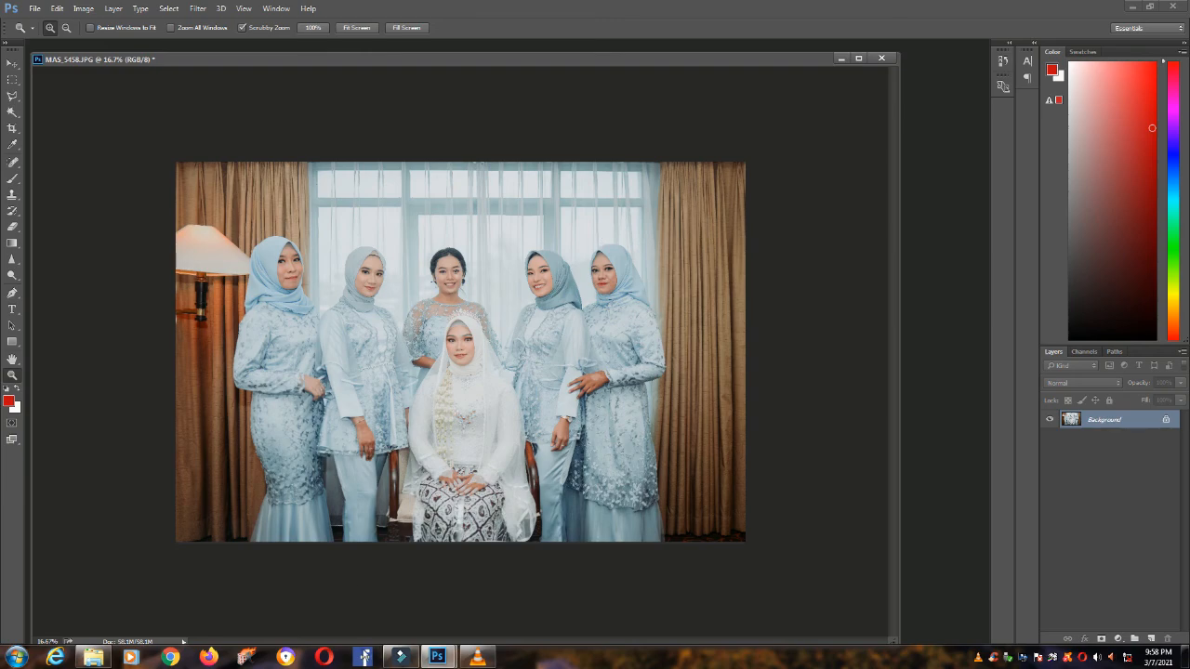
click(477, 656)
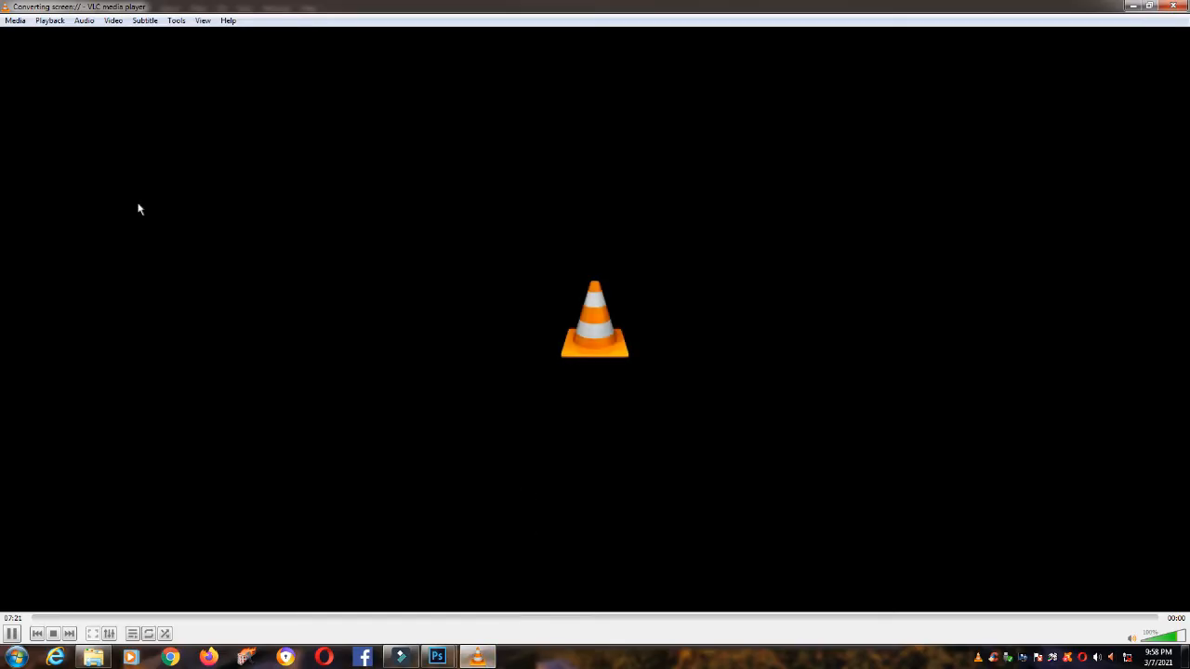